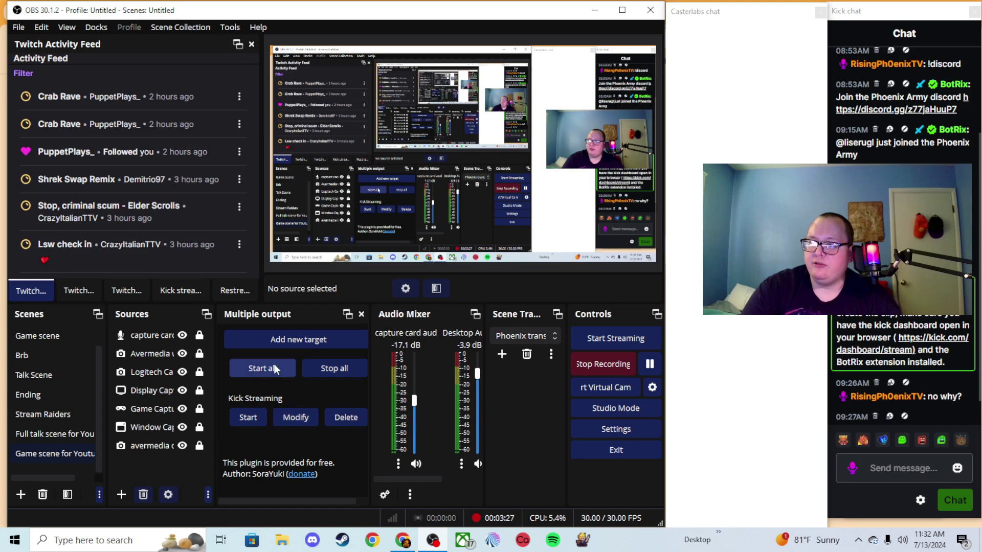
Step: Begin a new target in the multiple output plugin and name it Trovo
left_click(294, 344)
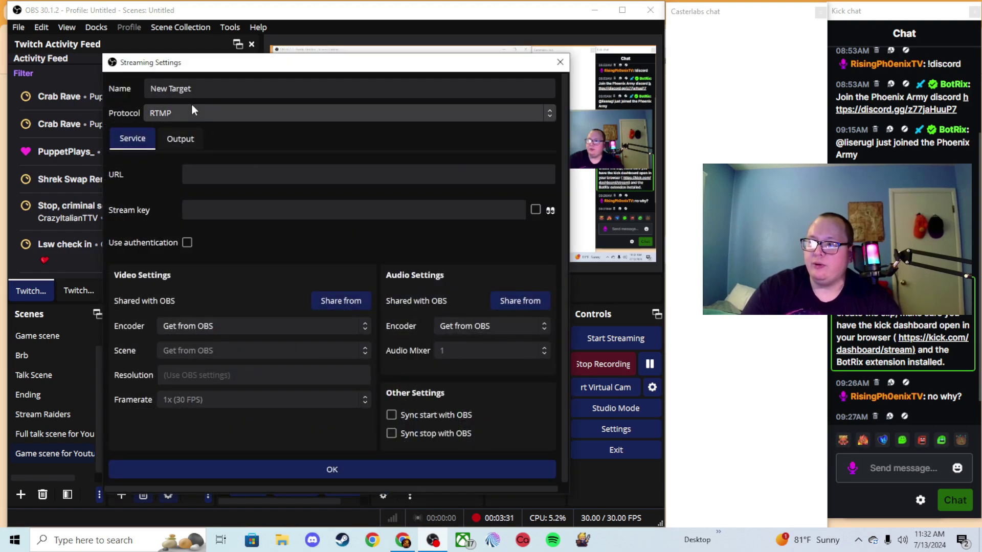
left_click(197, 88)
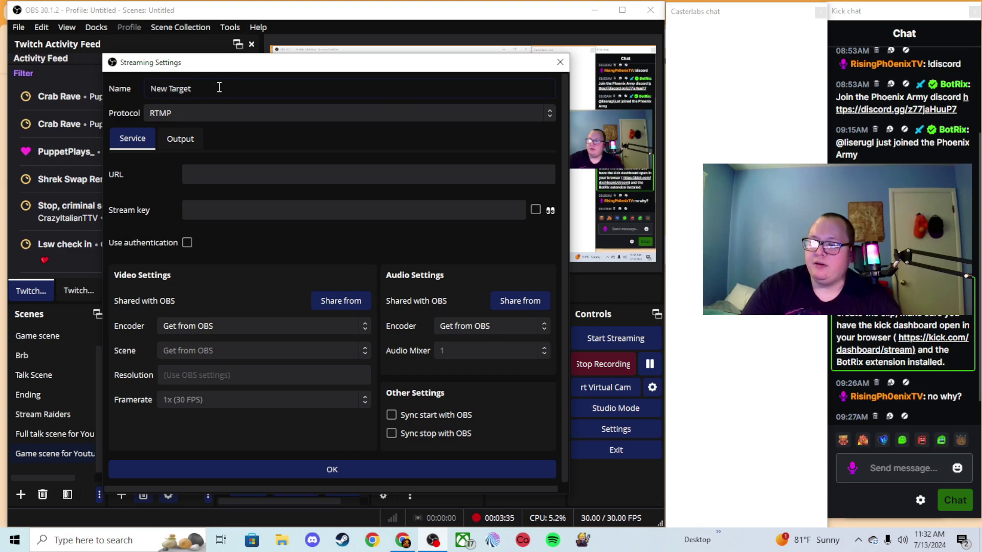
type("T")
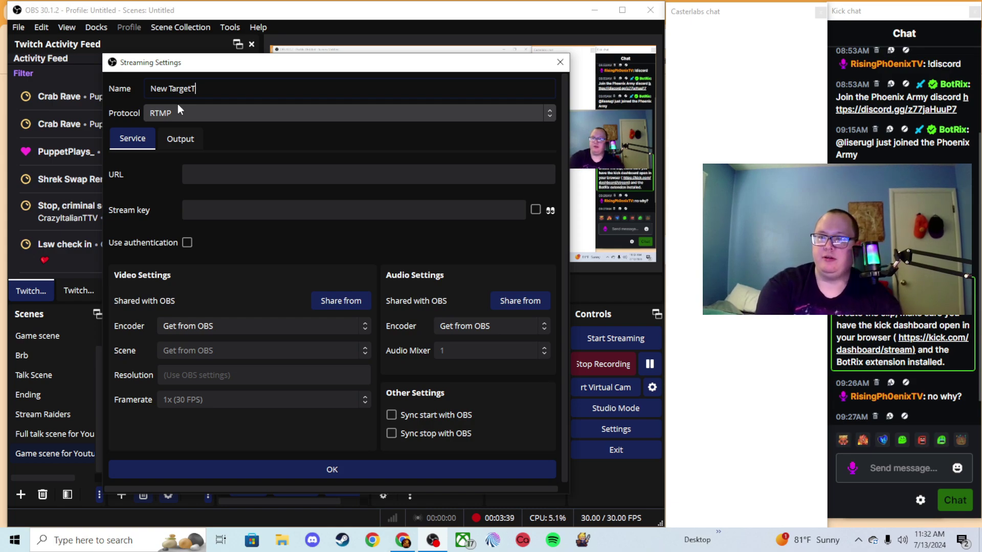
key("ctrl+a")
key("BackSpace")
type("Trovo")
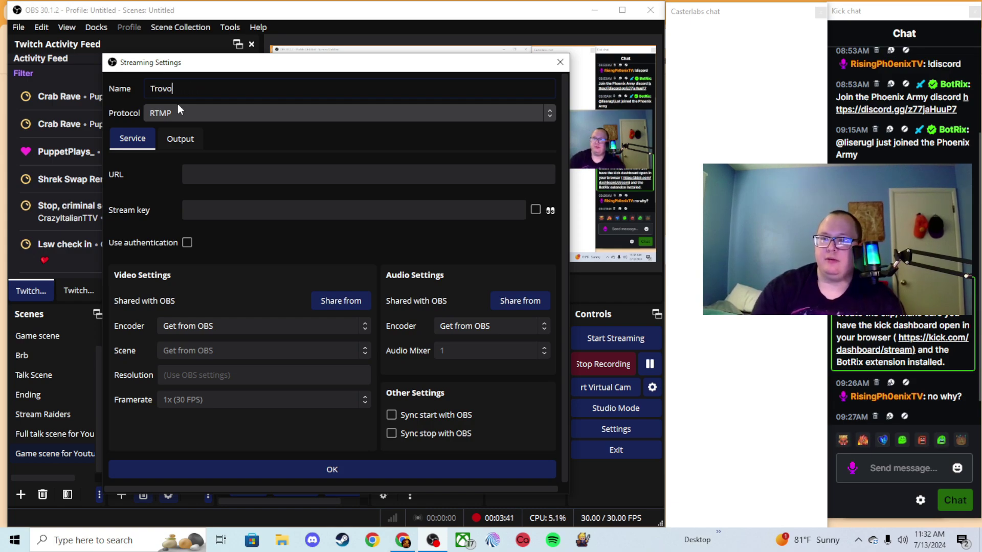
Step: Turn on synced start and stop with OBS for the Trovo target, and close its settings without saving
left_click(251, 166)
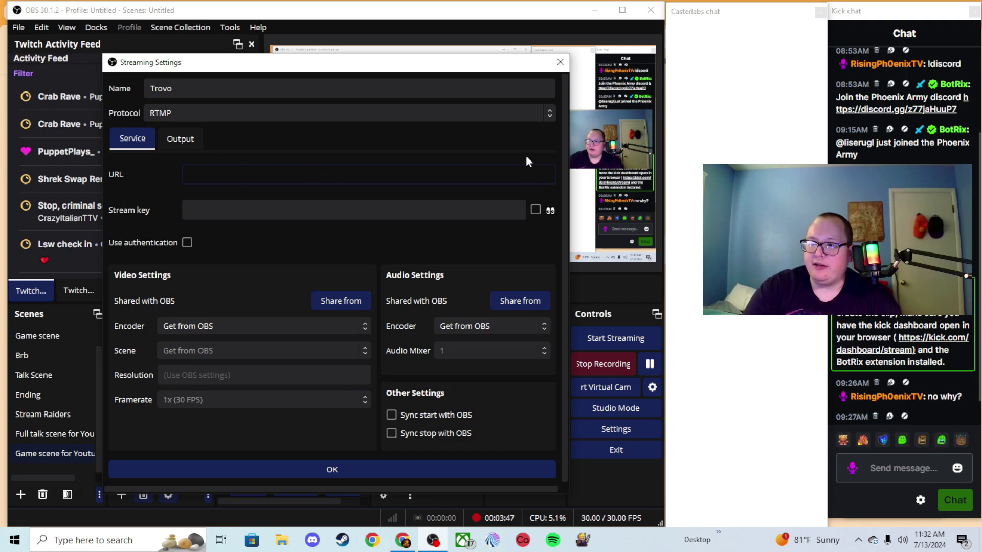
left_click(318, 214)
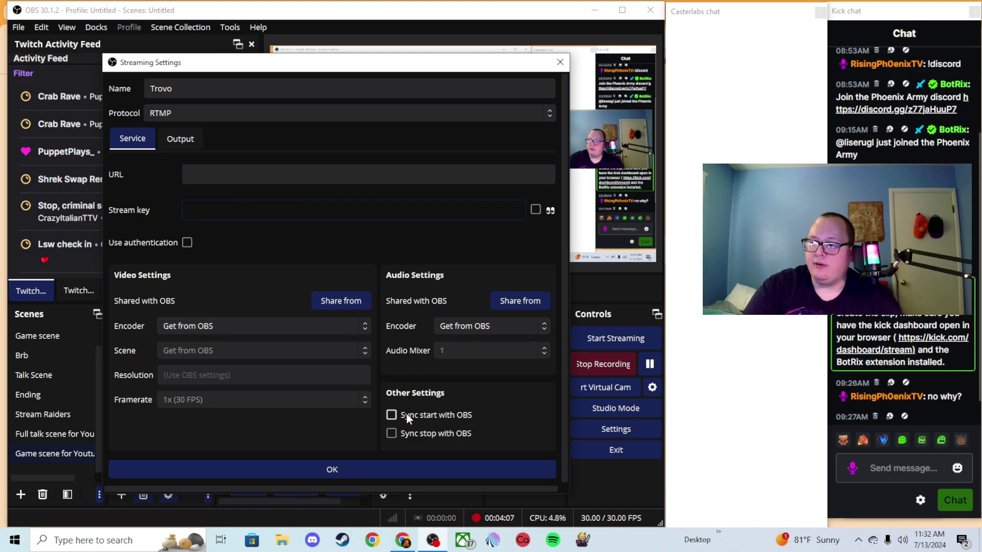
left_click(392, 415)
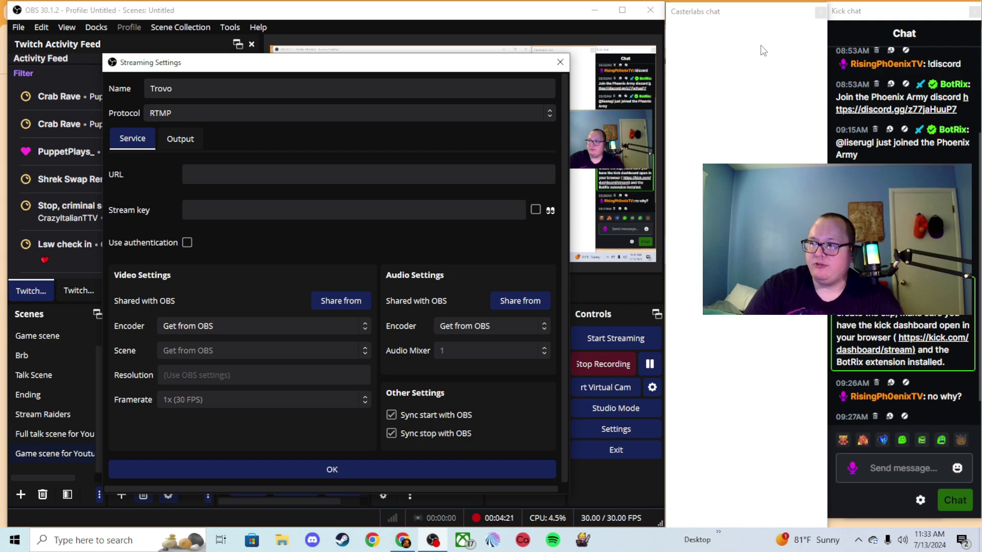
left_click(560, 62)
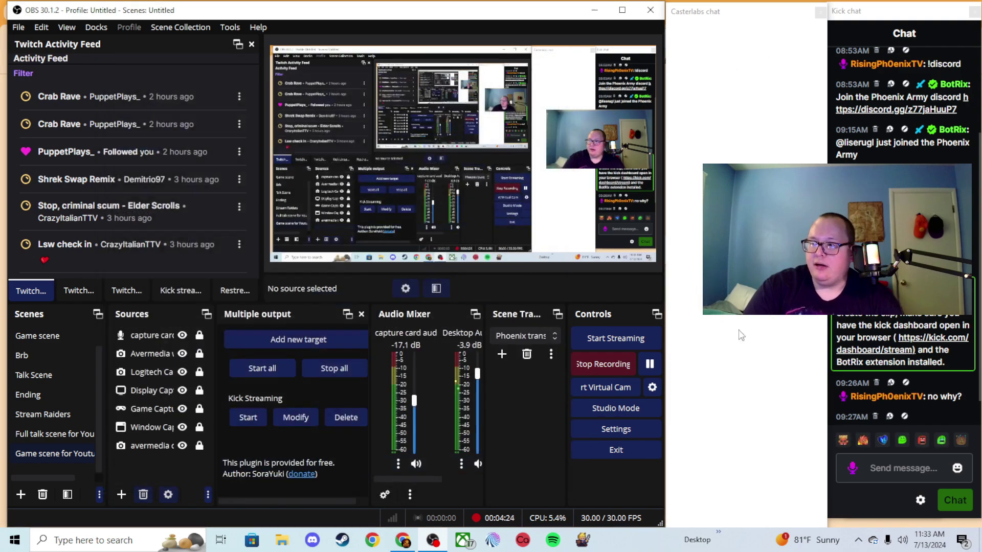
Step: Launch Casterlabs so its chat window connects
left_click(525, 543)
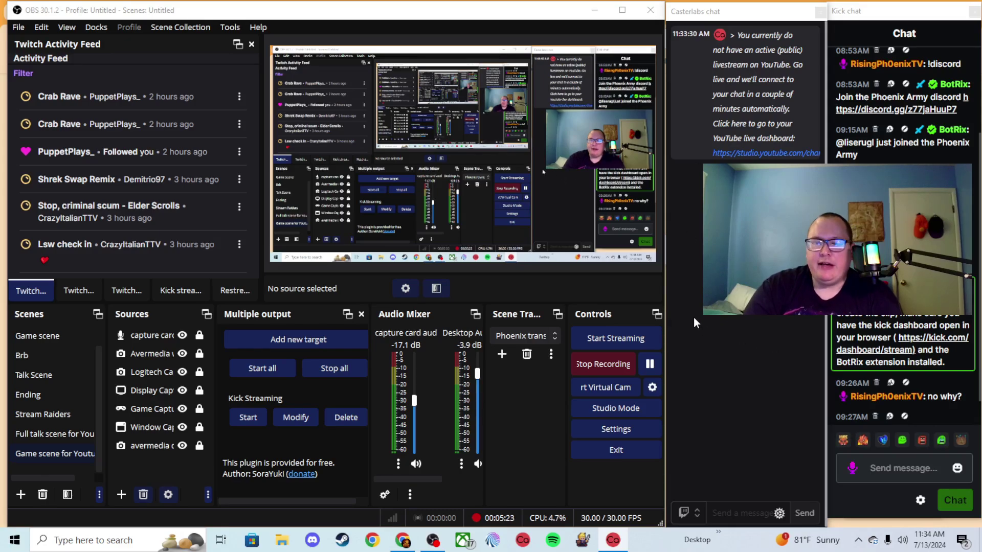
mouse_move(867, 96)
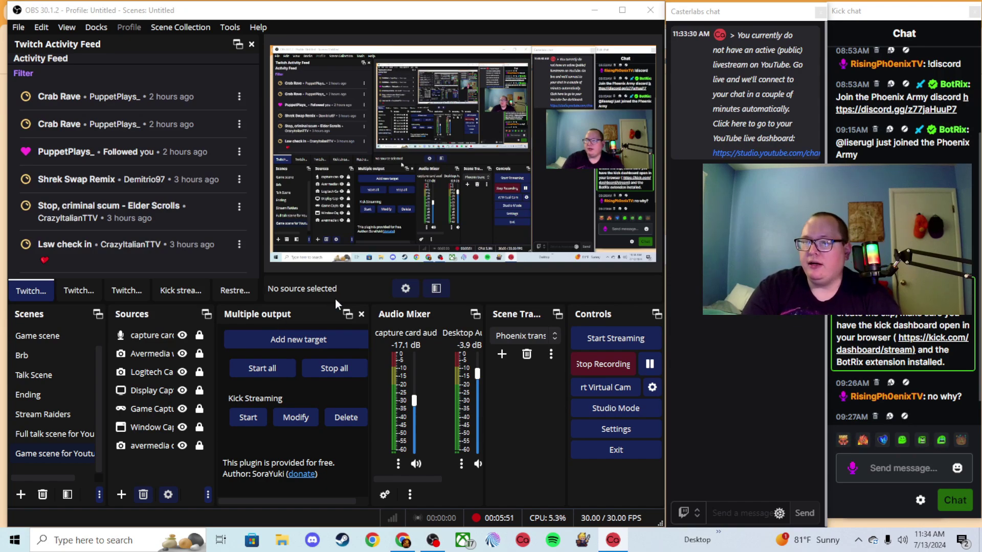
Step: Show the Restream channels and check which streaming service is set in the OBS stream settings
left_click(237, 290)
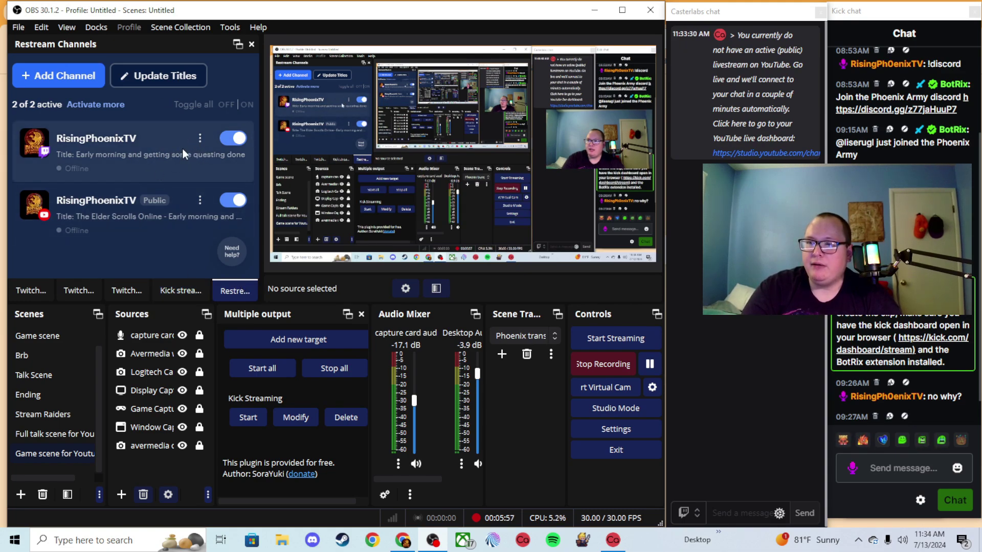
left_click(18, 27)
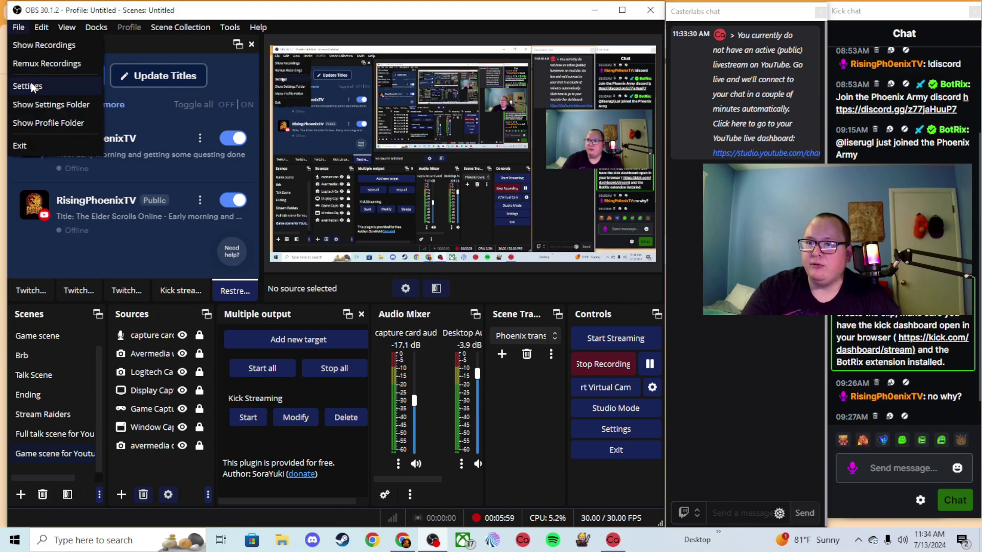
left_click(32, 87)
left_click(93, 88)
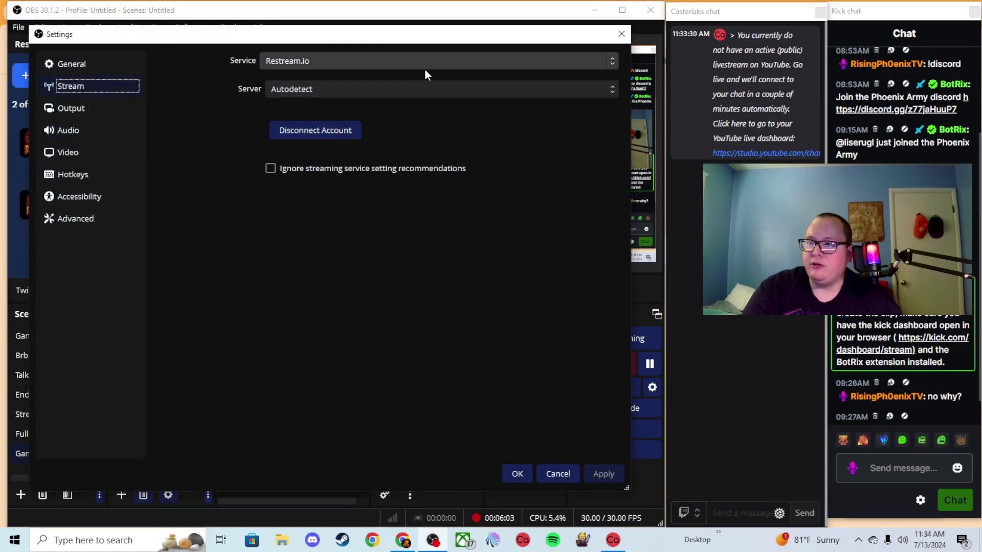
left_click(618, 37)
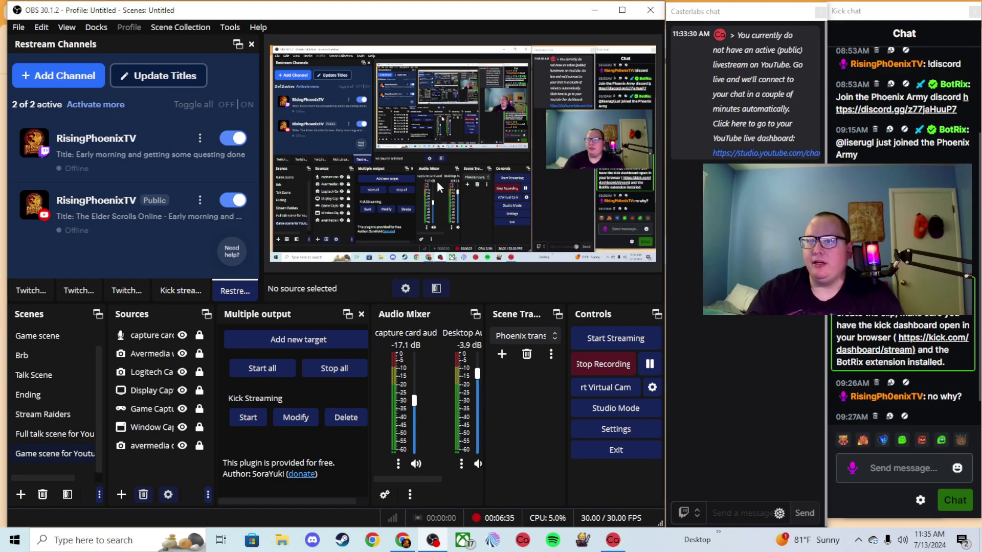
Step: Look through the Kick stream information, the Twitch chat and the Twitch activity feed
left_click(182, 285)
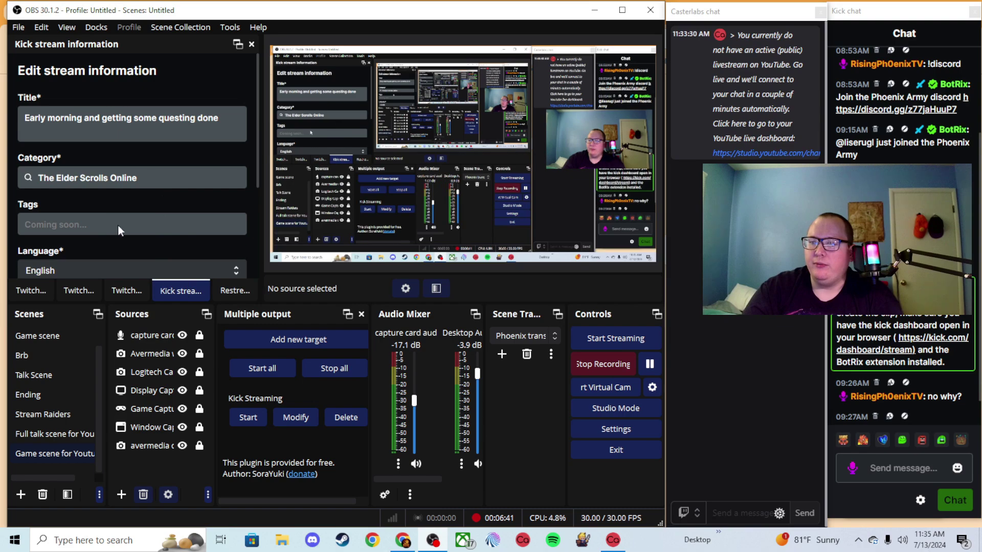
left_click(121, 287)
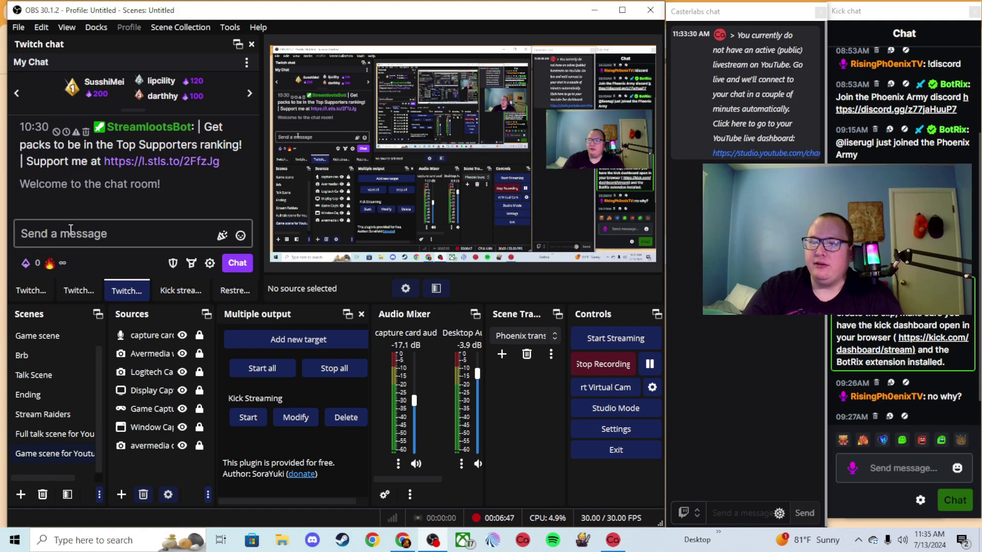
left_click(87, 286)
left_click(39, 287)
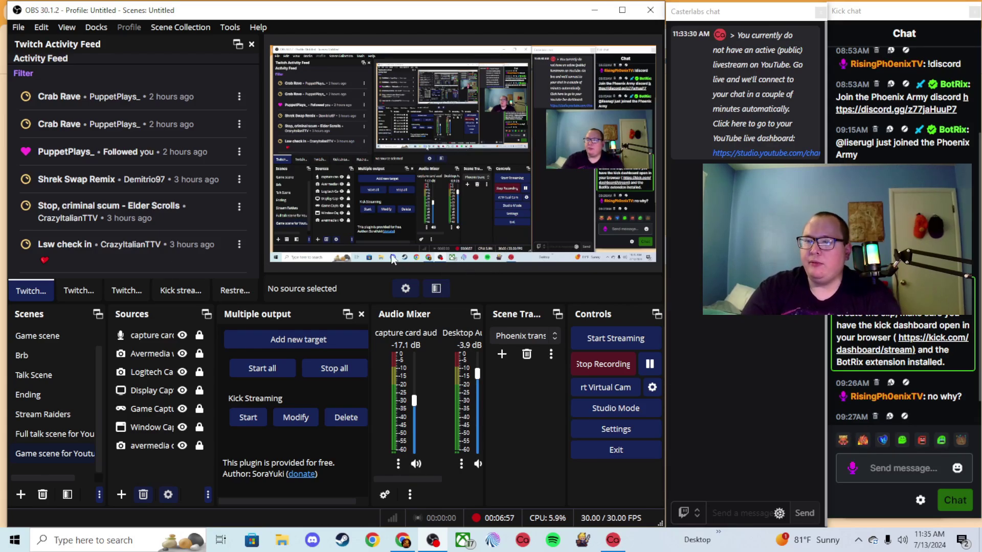
Step: Review the available services in the OBS stream settings, keep Restream.io selected and close the settings
left_click(23, 23)
left_click(37, 82)
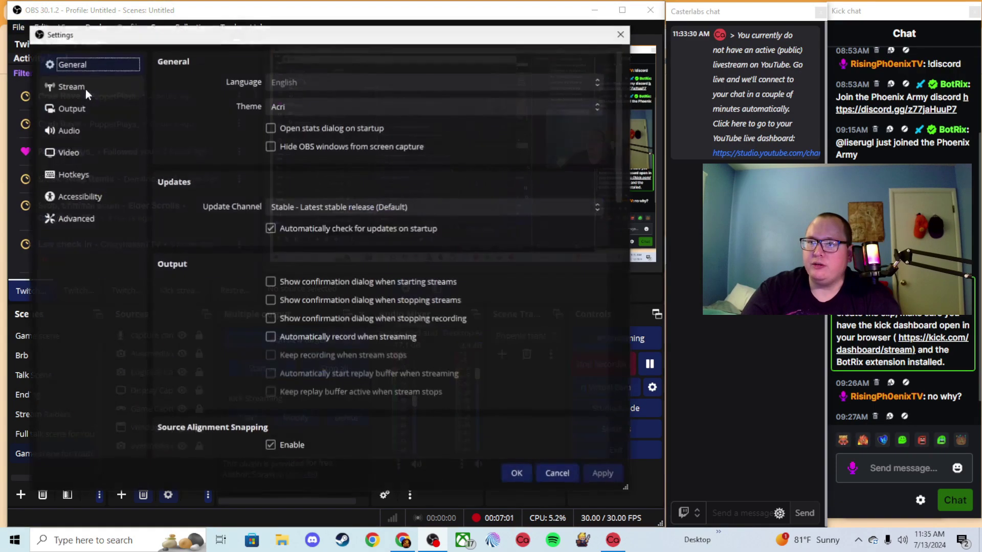
left_click(83, 86)
left_click(341, 63)
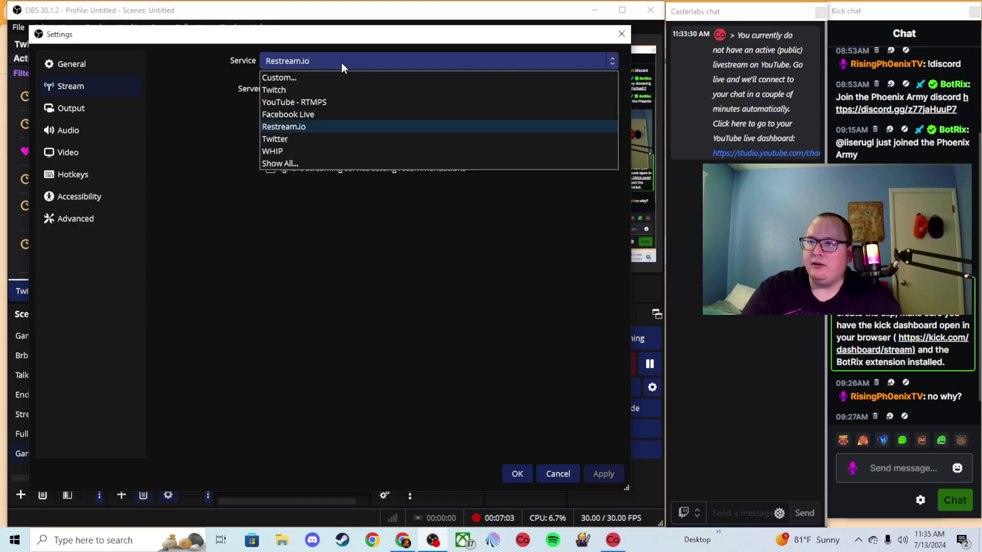
left_click(336, 126)
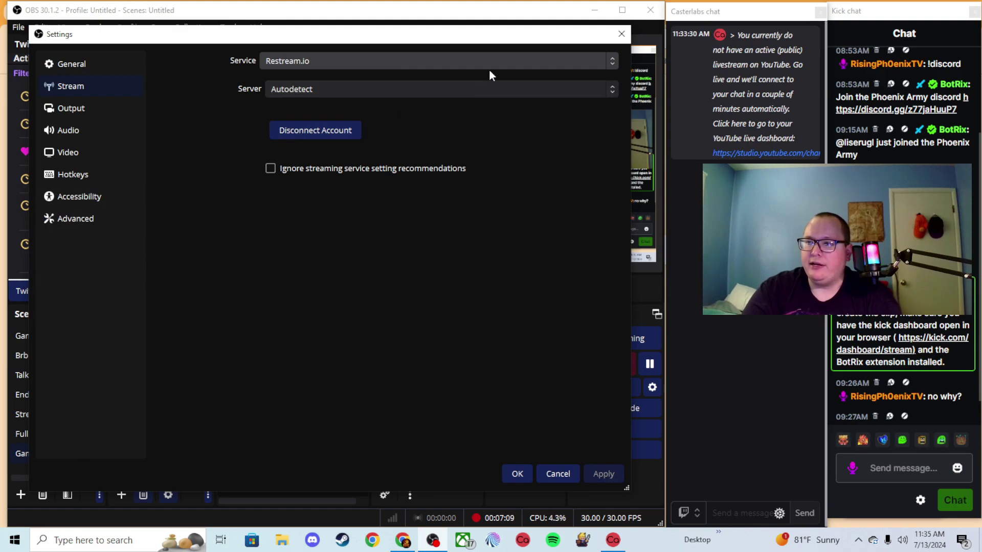
left_click(620, 37)
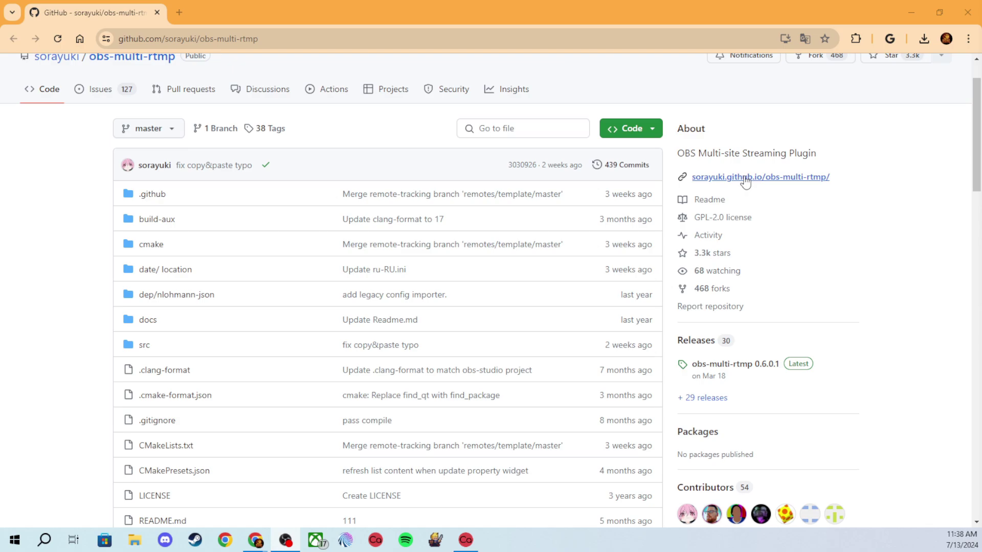
Step: In Chrome, open the plugin website linked from the obs-multi-rtmp GitHub repository and translate it to English
left_click(701, 177)
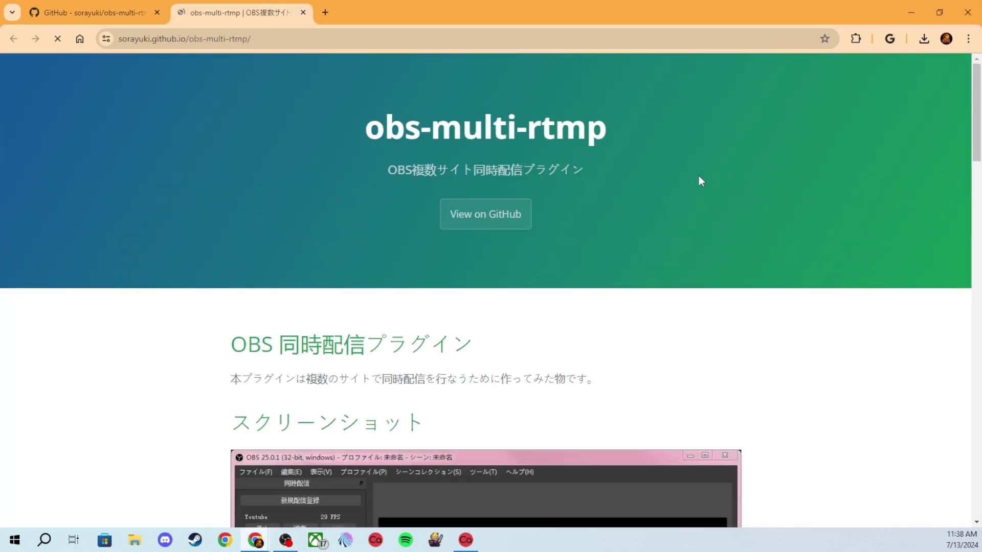
right_click(490, 343)
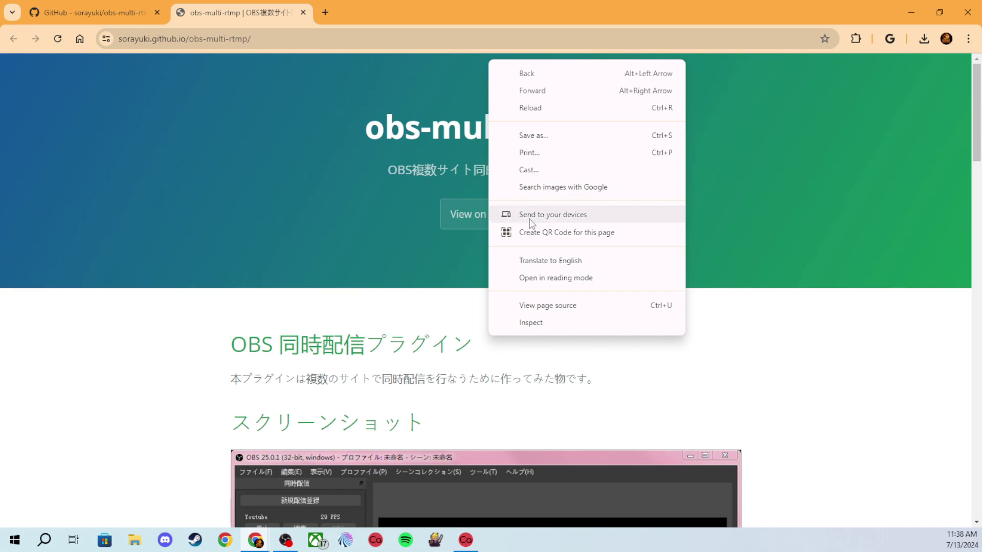
left_click(534, 261)
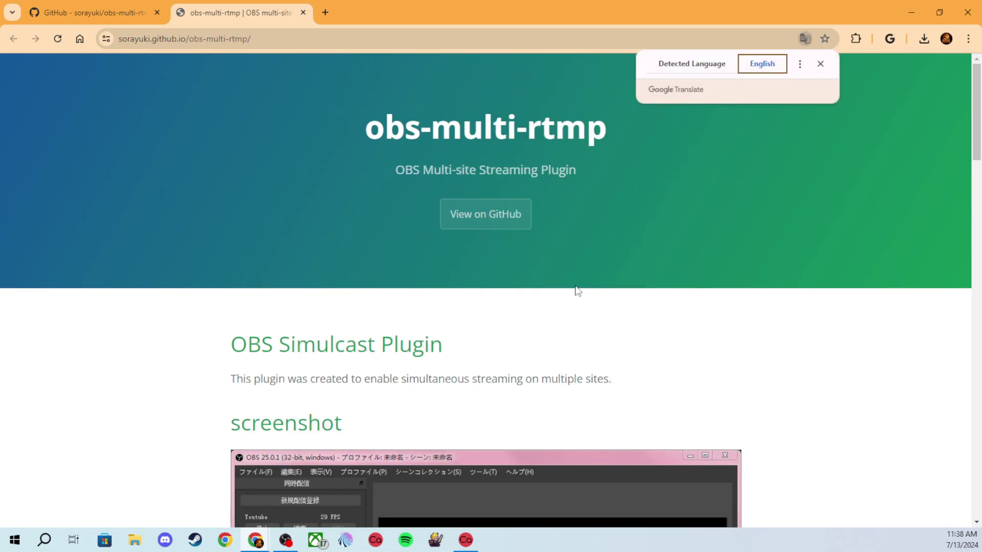
Step: Find the download section on the plugin website and open its release page
scroll(576, 289, "down", 3)
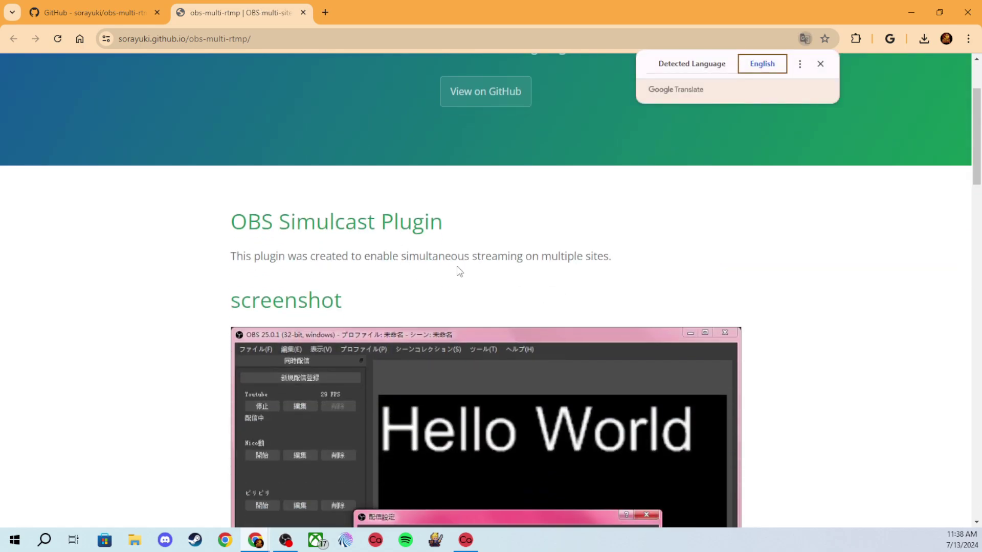
scroll(607, 276, "down", 1)
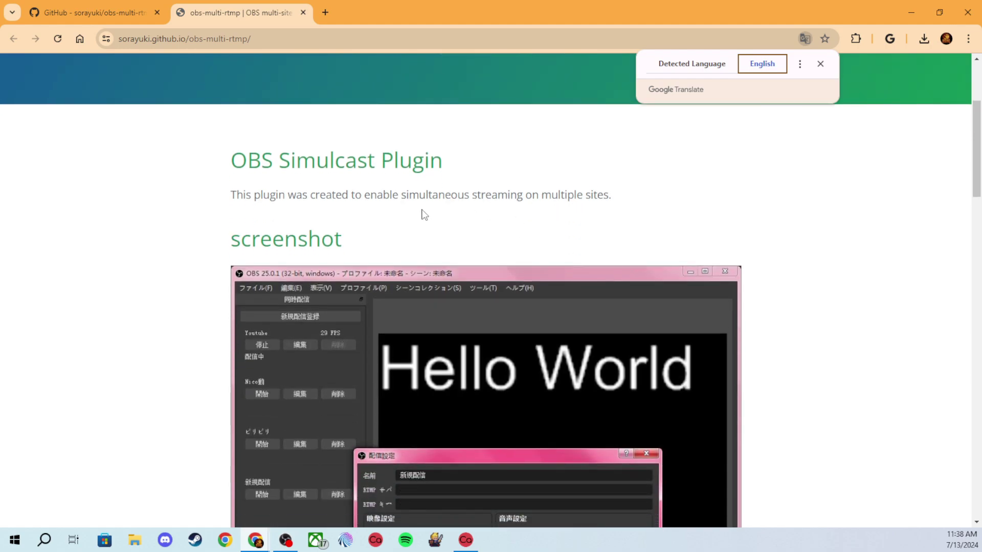
scroll(495, 207, "down", 5)
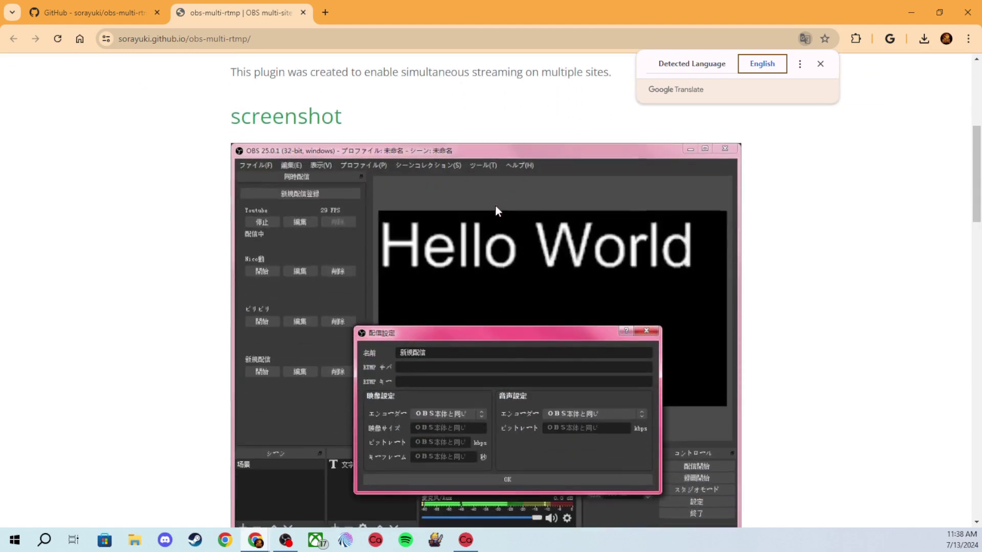
scroll(495, 211, "down", 4)
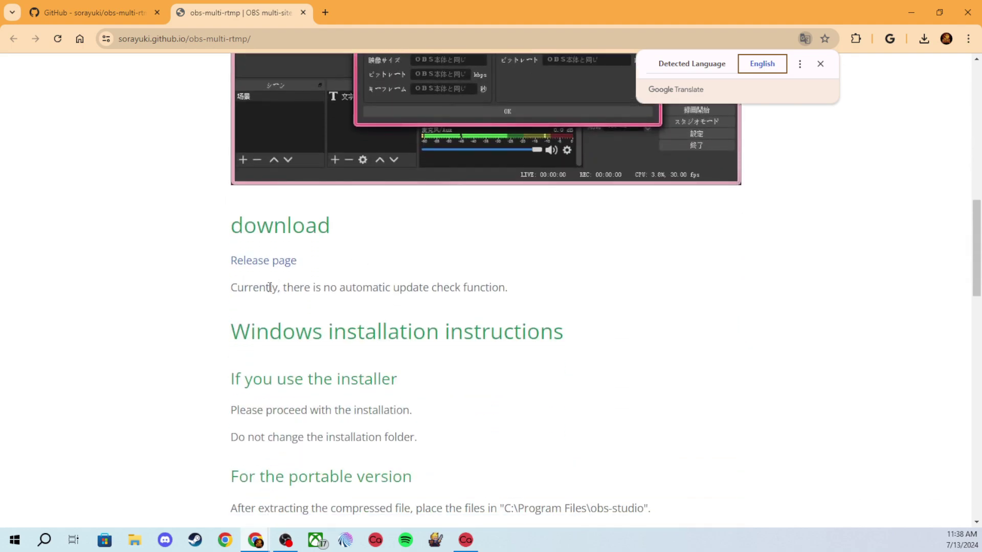
left_click(261, 263)
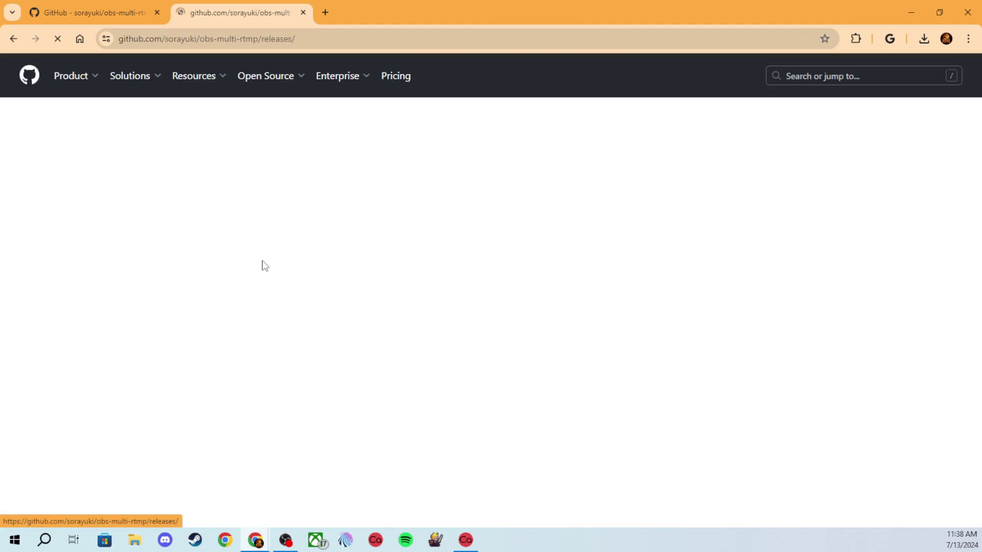
Step: Translate the obs-multi-rtmp 0.6.0.1 release page to English and find the Windows installer among its downloadable assets
scroll(498, 184, "down", 3)
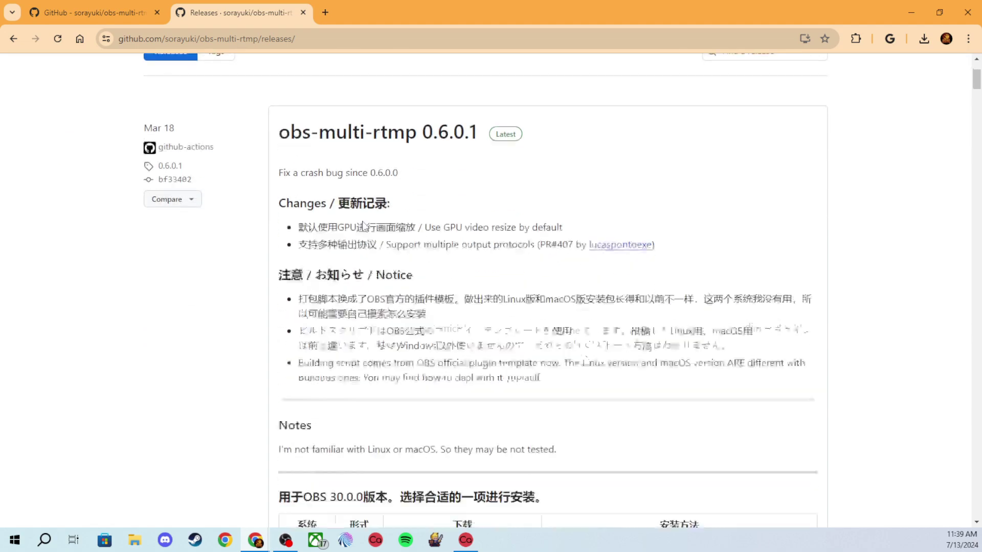
scroll(498, 184, "down", 4)
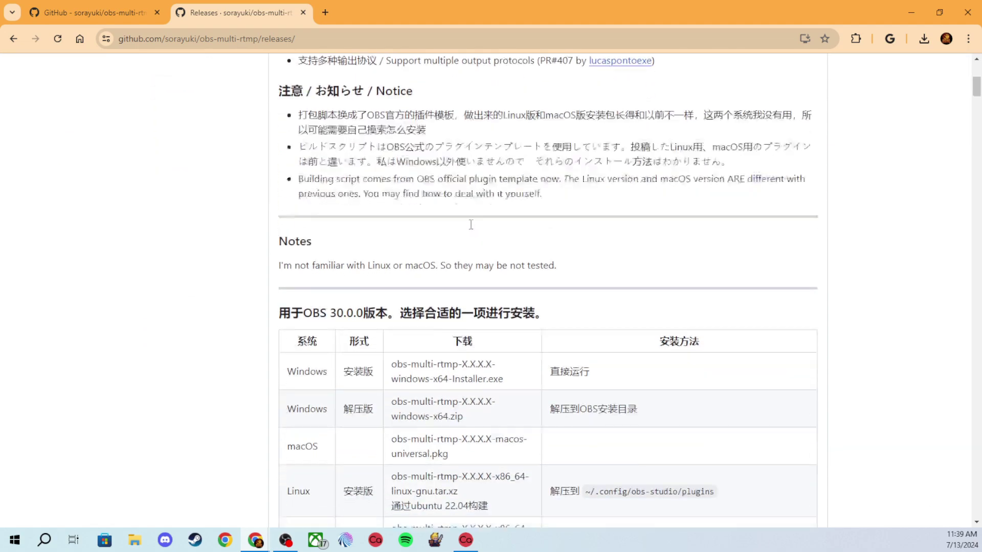
scroll(427, 307, "down", 1)
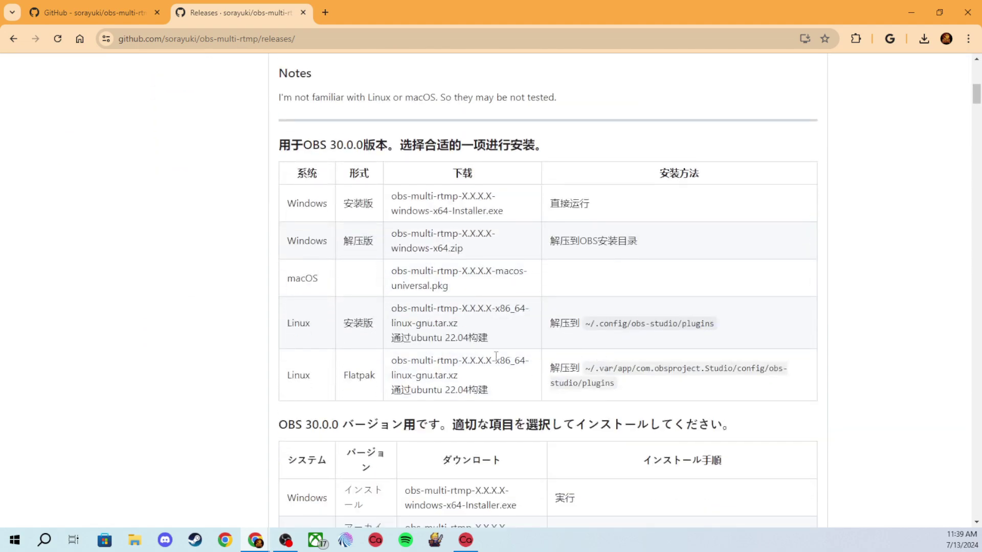
scroll(330, 374, "down", 4)
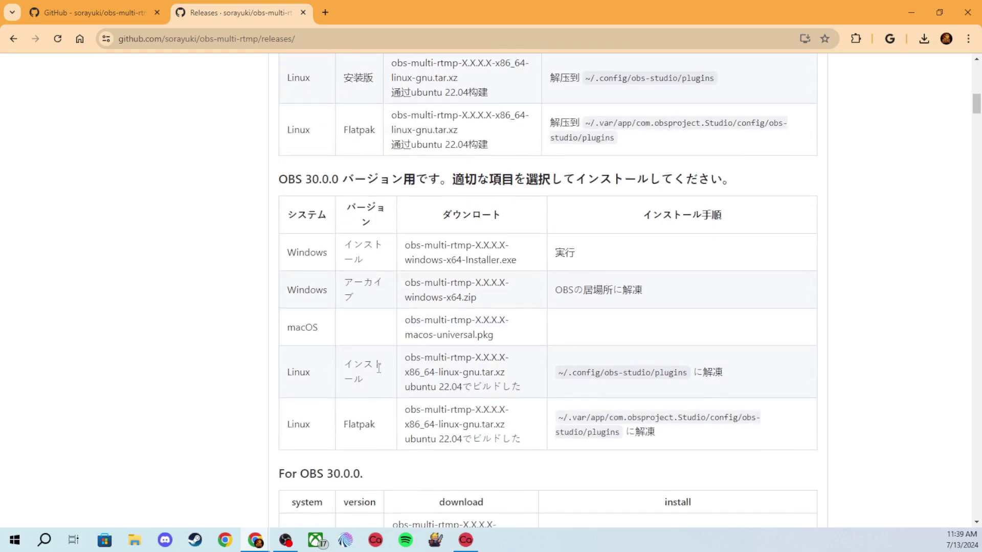
scroll(379, 367, "up", 2)
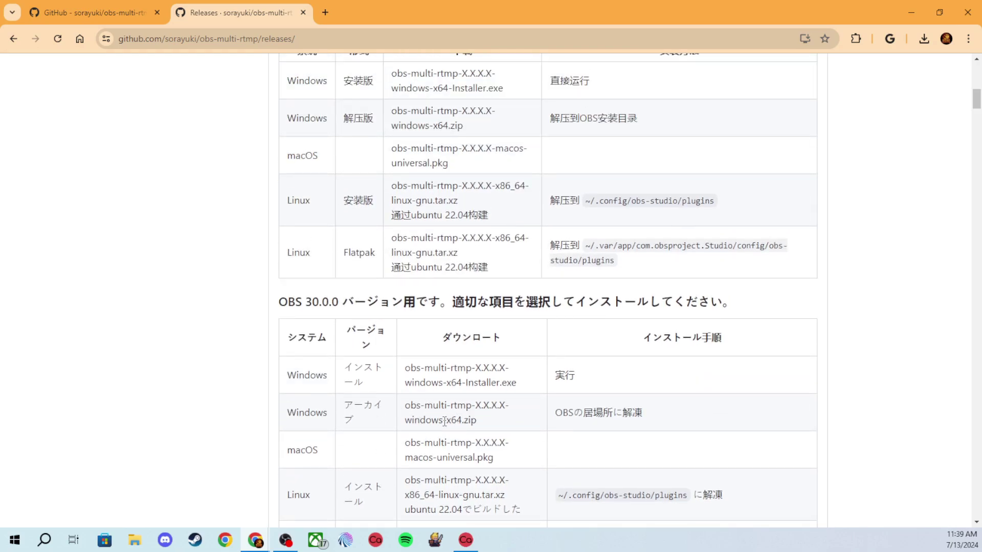
scroll(444, 420, "up", 1)
scroll(444, 417, "down", 1)
right_click(451, 363)
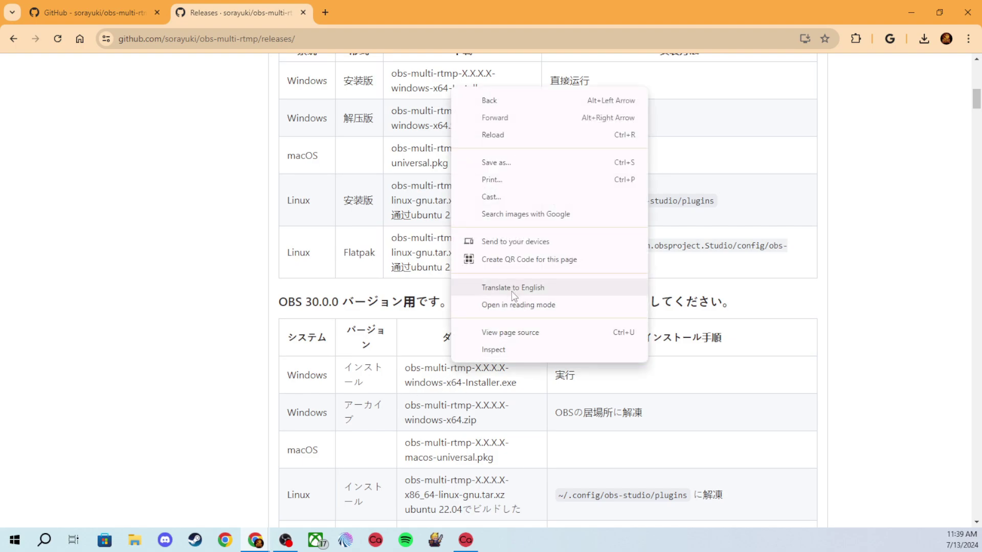
left_click(511, 291)
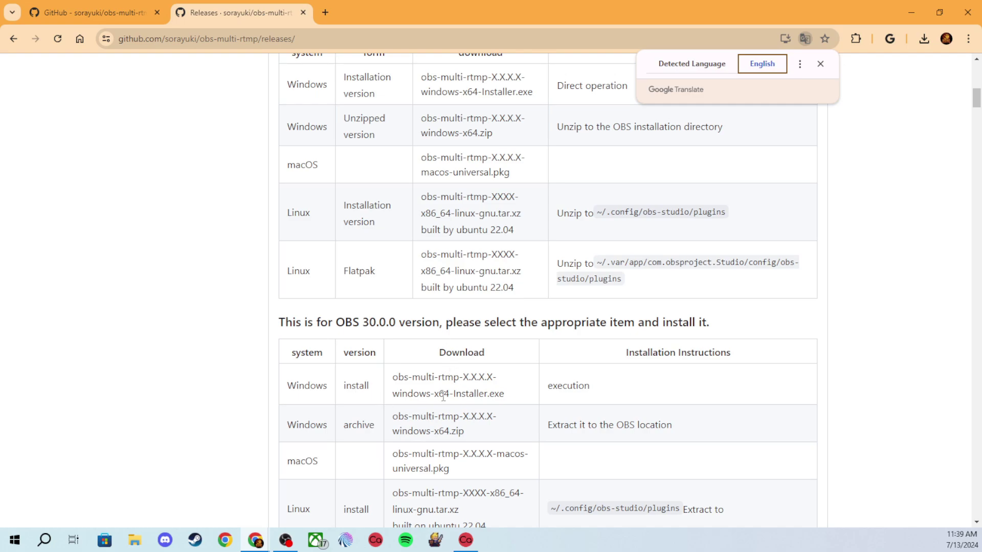
scroll(443, 396, "down", 10)
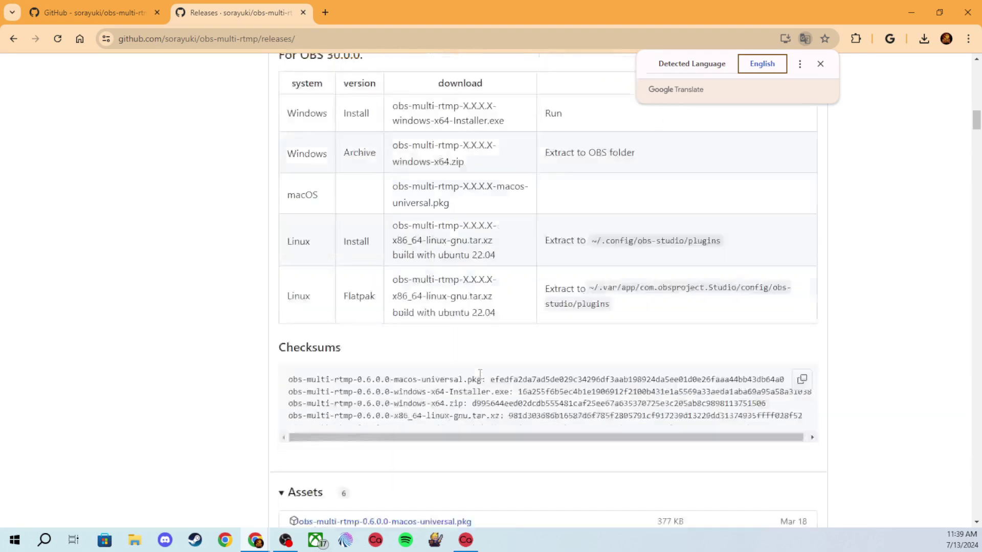
scroll(479, 374, "down", 3)
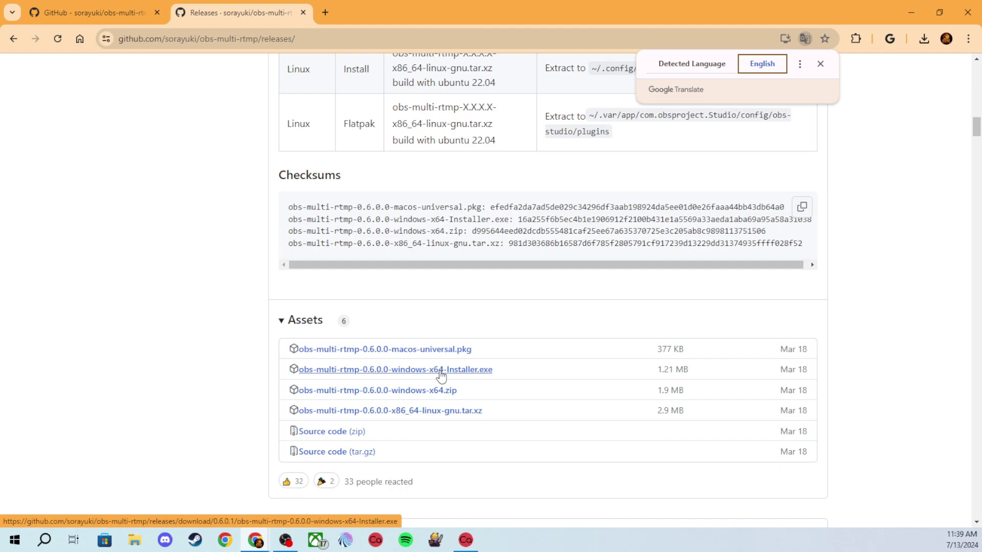
Step: Open the Casterlabs website, casterlabs.co, in a new browser tab
left_click(324, 11)
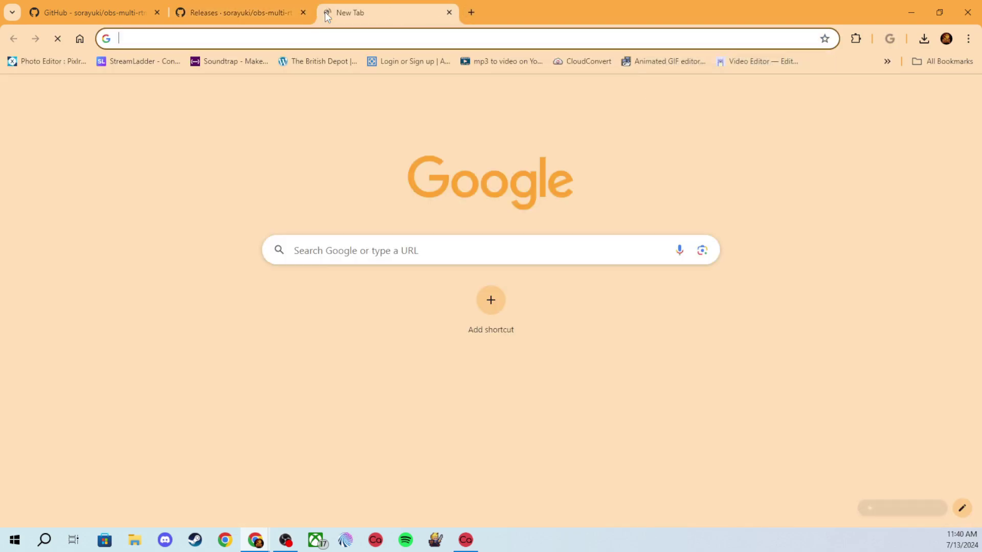
left_click(169, 40)
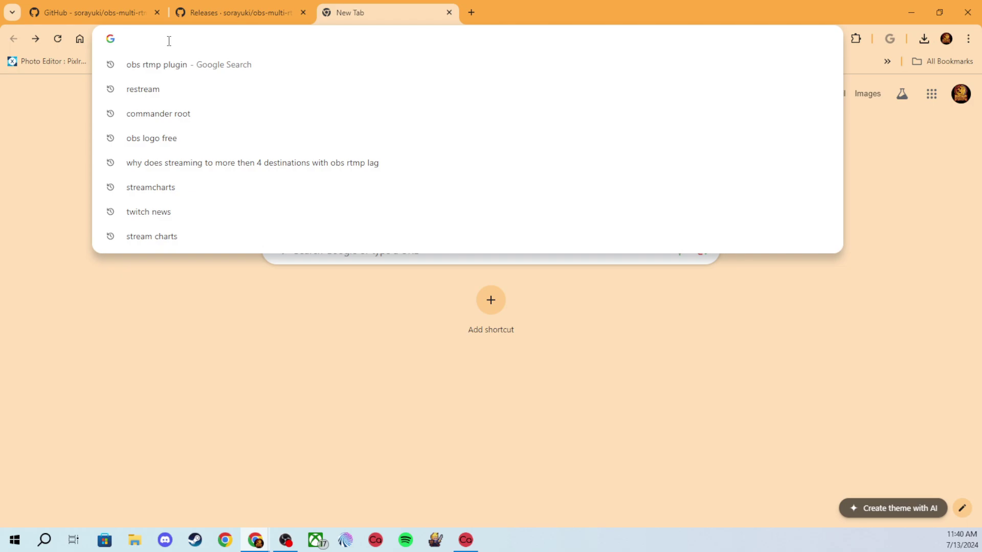
type("caster")
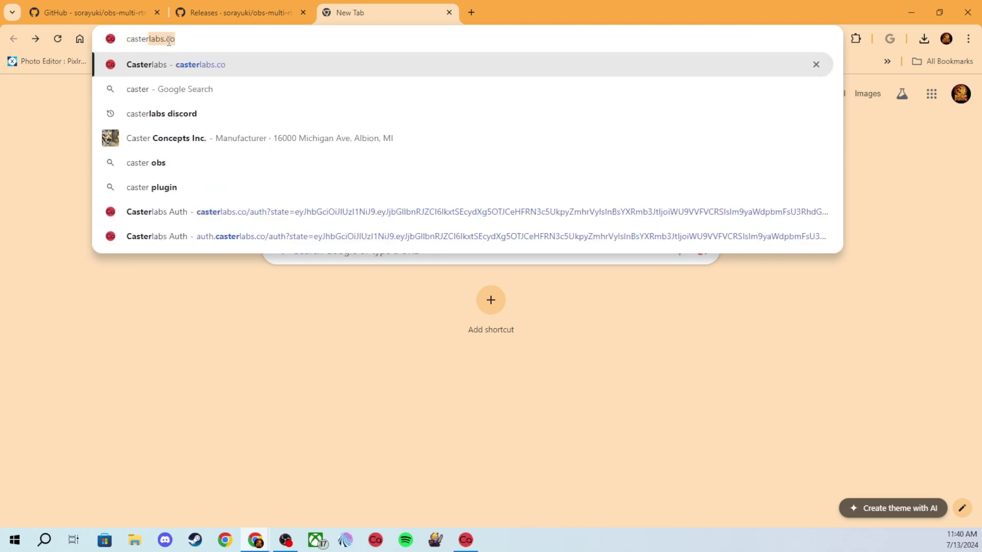
key("Return")
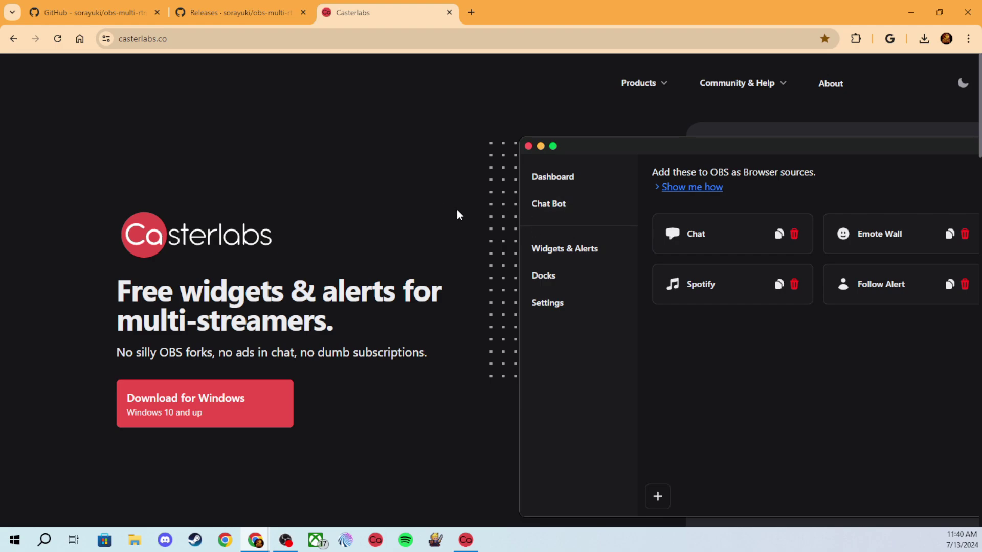
Step: Look through the Casterlabs home page for its supported streaming platforms, testimonials, feature list and download section
scroll(458, 211, "down", 7)
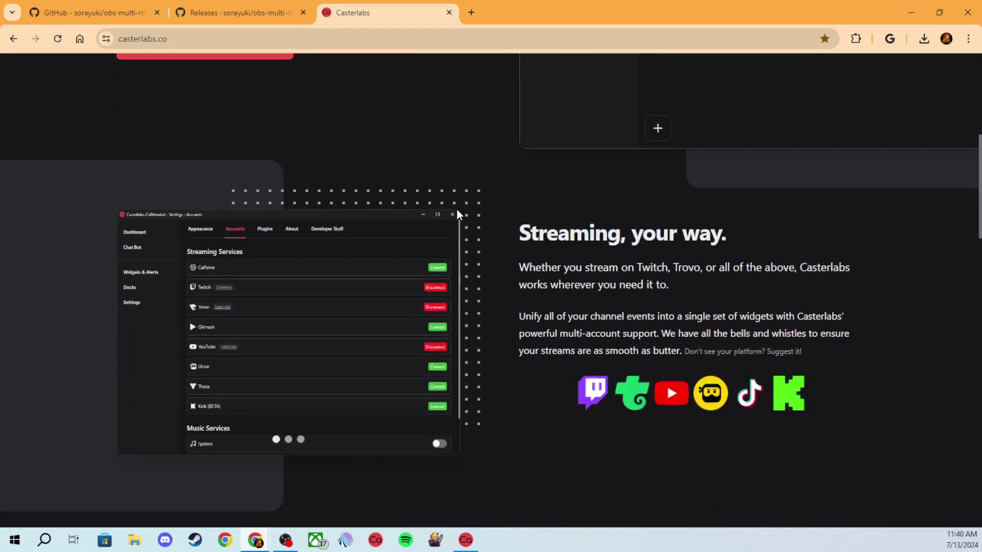
scroll(456, 210, "down", 1)
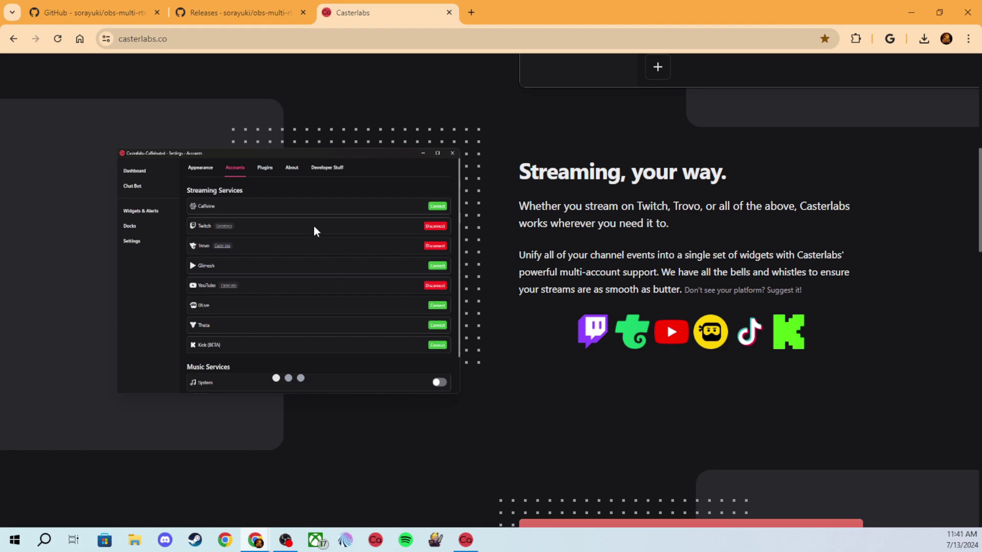
scroll(421, 244, "down", 8)
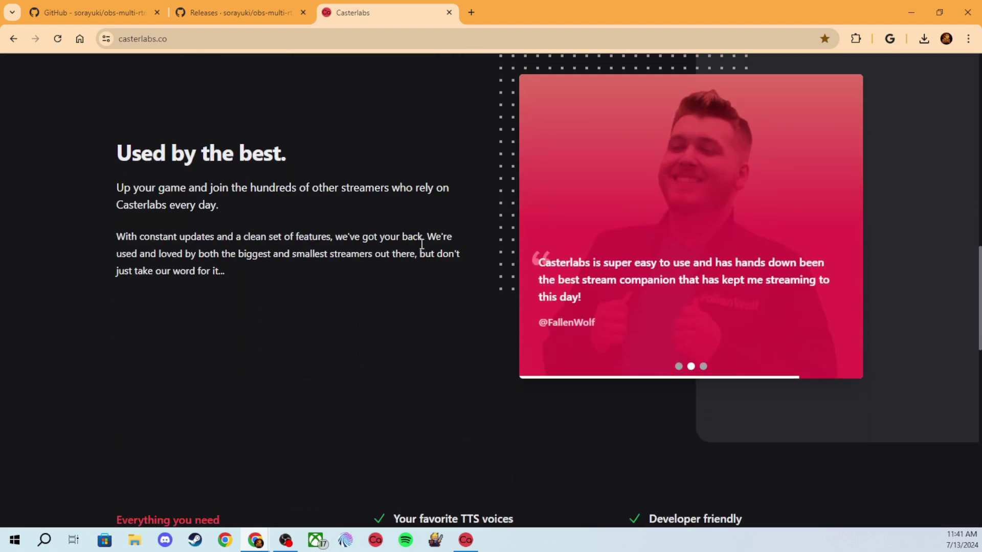
scroll(422, 244, "down", 2)
scroll(421, 245, "down", 2)
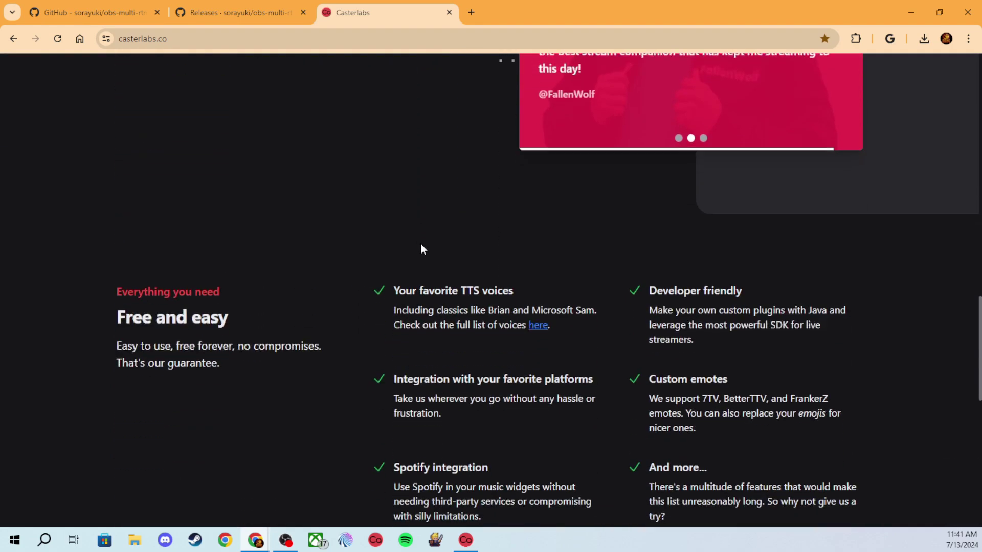
scroll(421, 249, "down", 1)
scroll(420, 249, "down", 2)
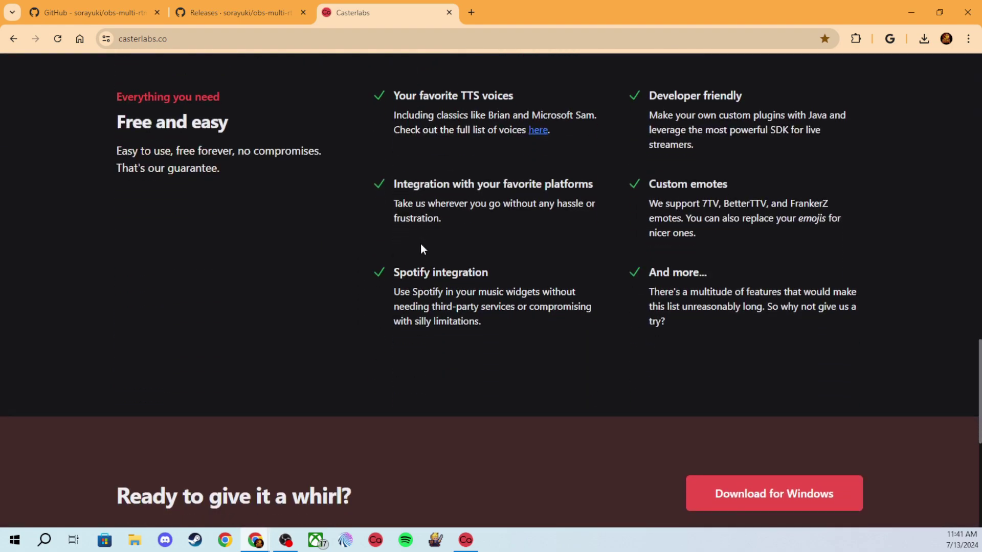
scroll(423, 249, "down", 7)
scroll(422, 249, "up", 3)
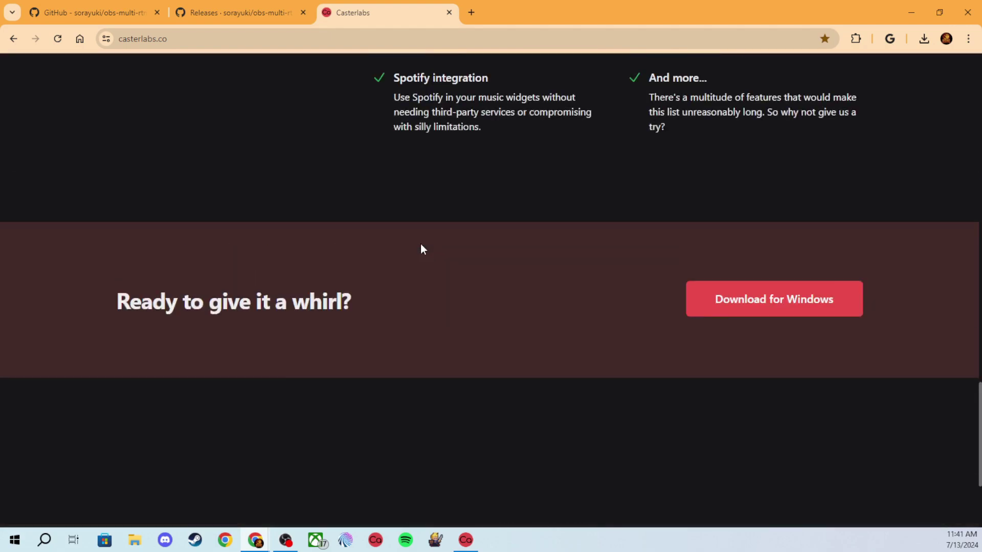
scroll(421, 245, "up", 3)
scroll(421, 245, "down", 6)
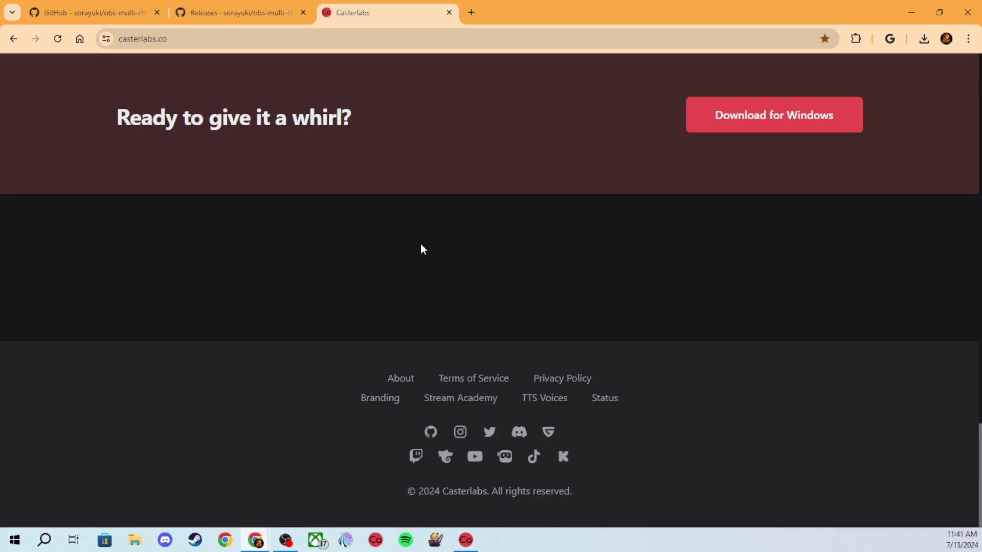
scroll(421, 249, "up", 12)
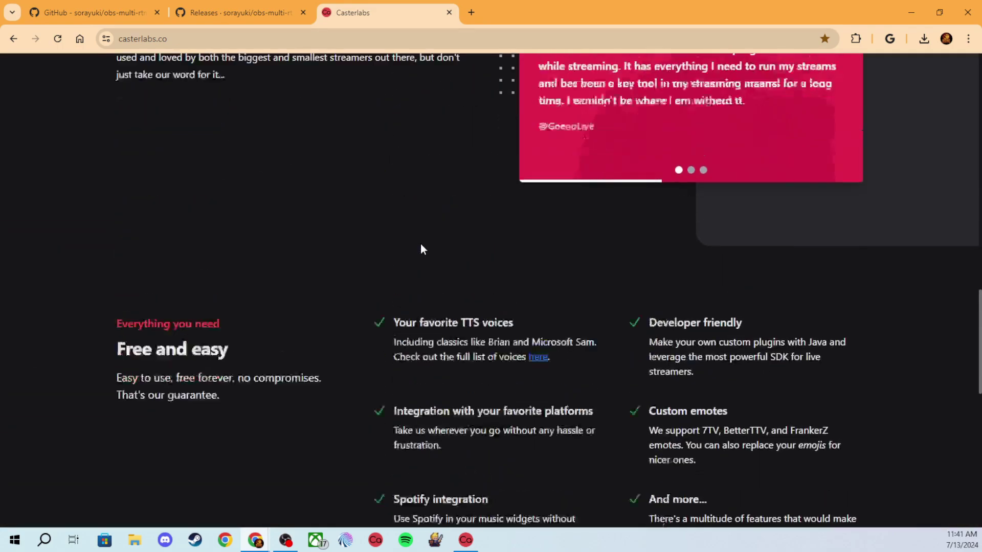
scroll(422, 243, "up", 1)
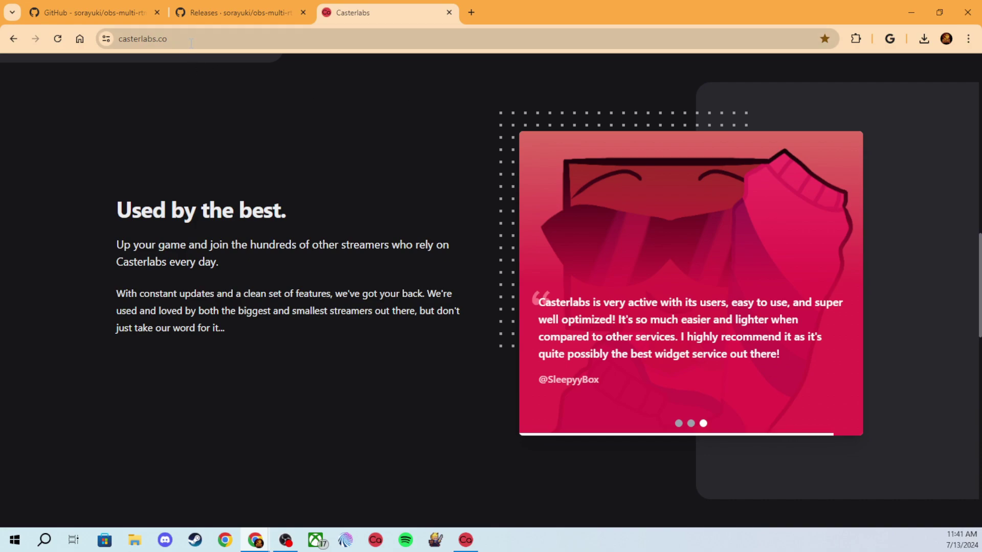
Step: Revisit the obs-multi-rtmp GitHub repository, select the address of its releases page and return to the Casterlabs website
left_click(210, 5)
left_click(119, 9)
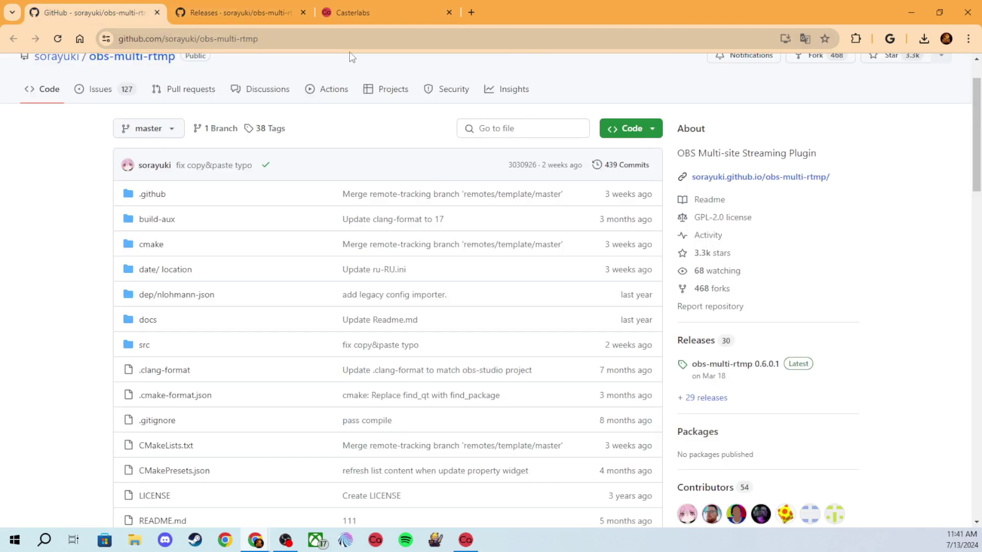
left_click(259, 8)
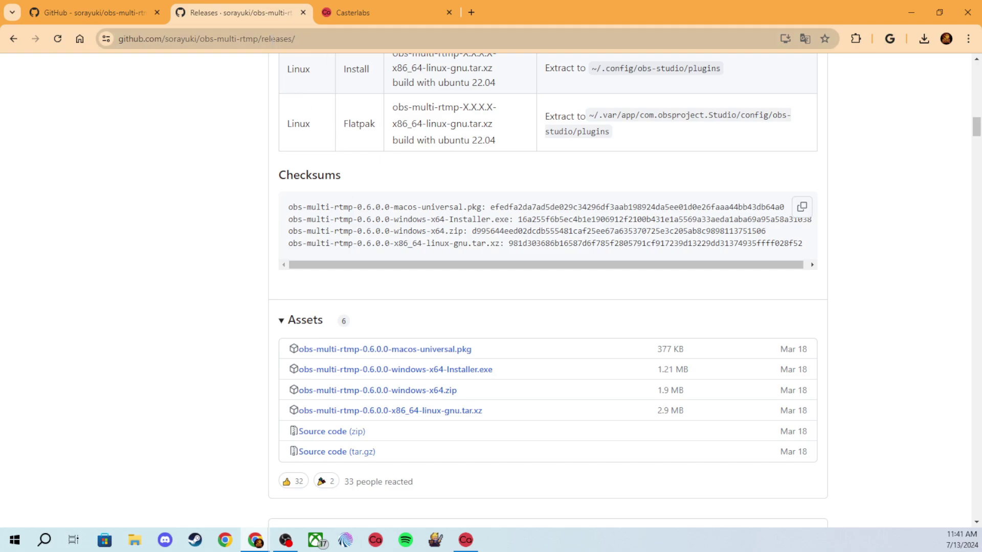
left_click(272, 39)
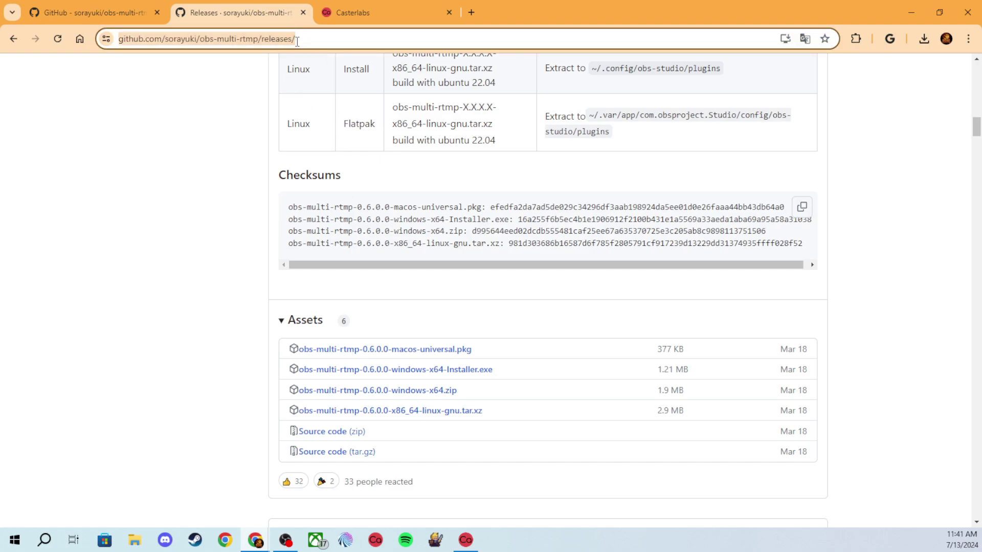
left_click(360, 5)
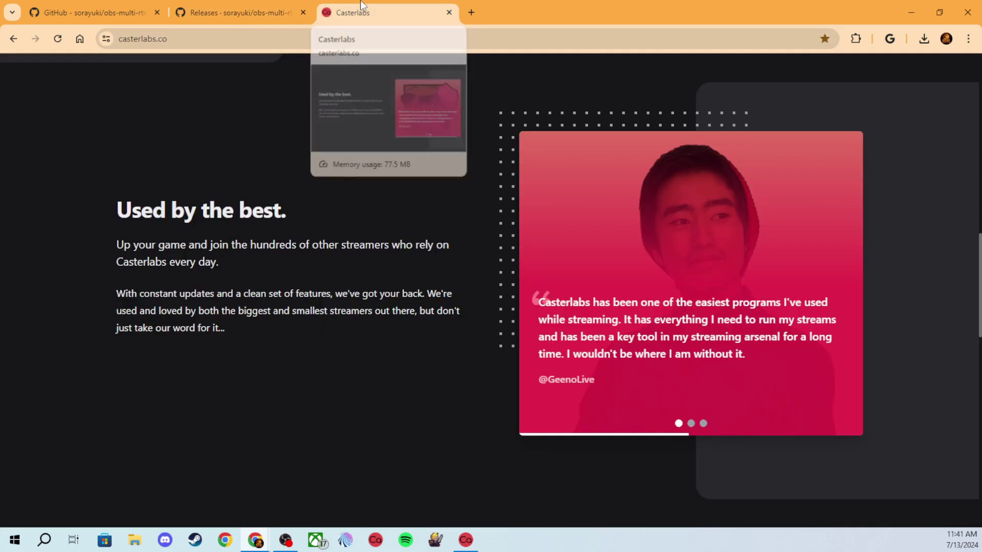